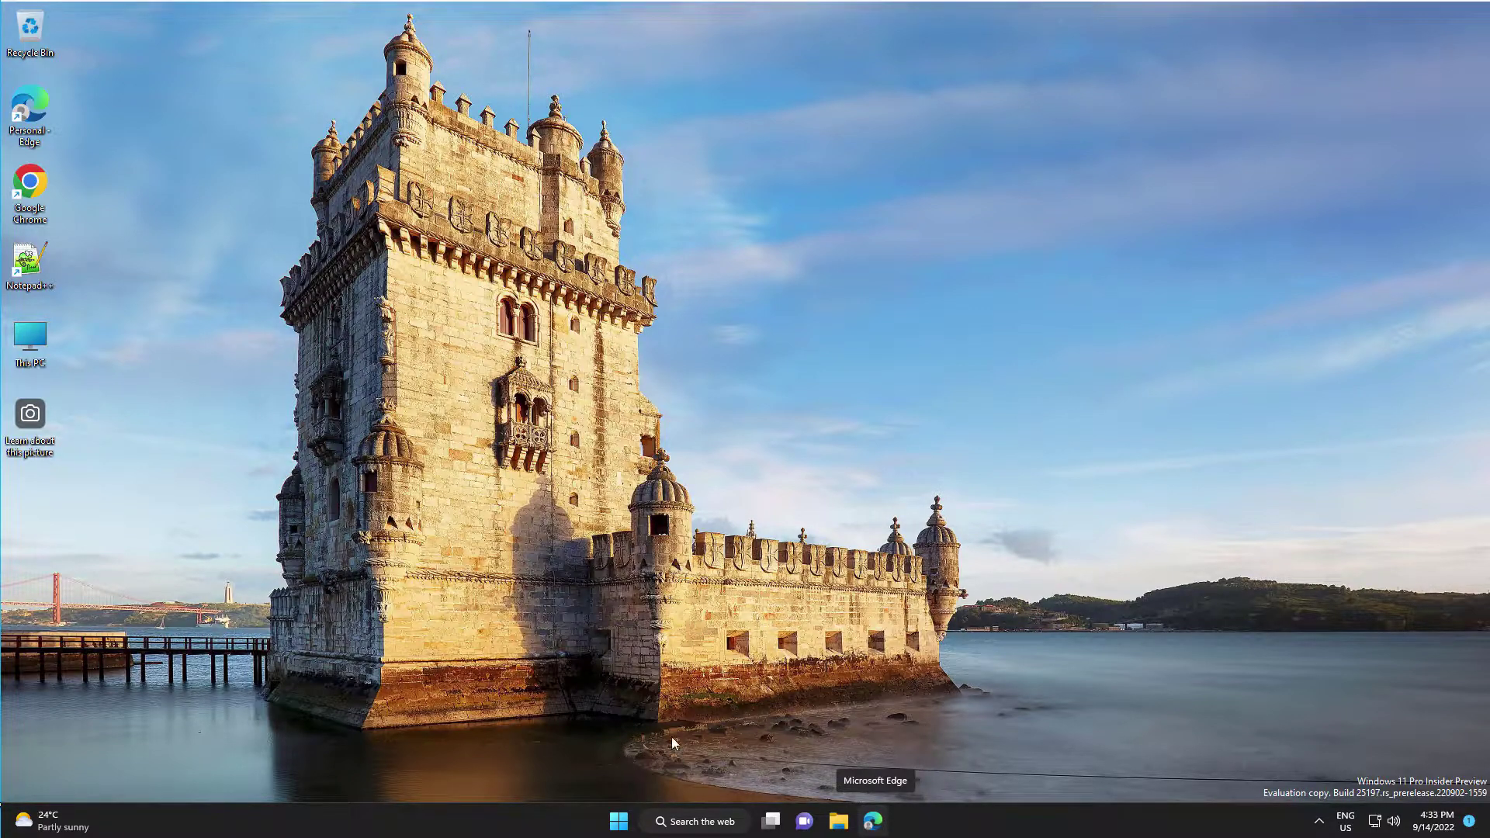
- Open an enlarged Settings window on System > Multi-tasking, then launch File Explorer
click(619, 821)
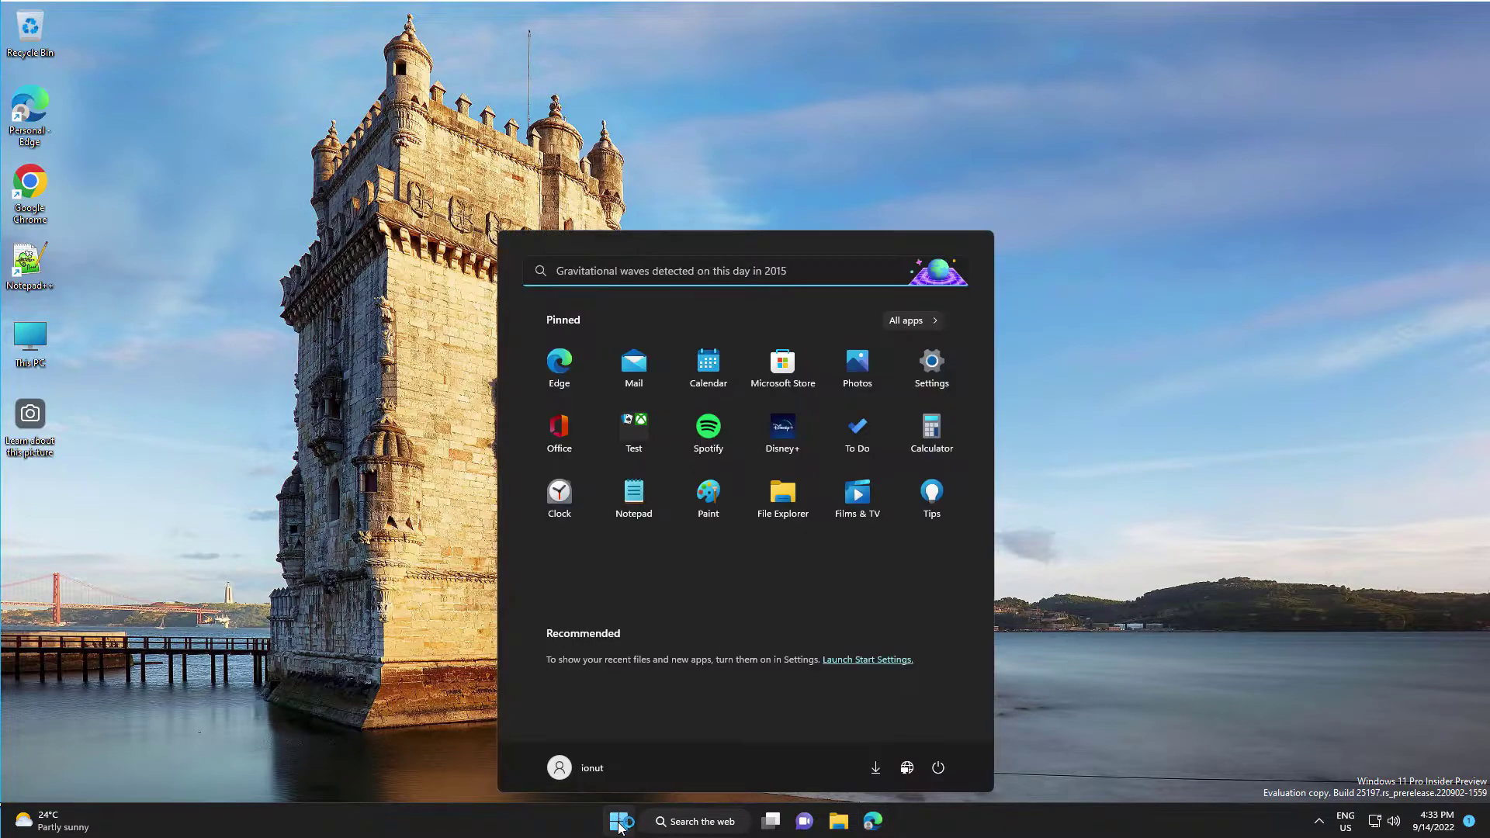
click(933, 367)
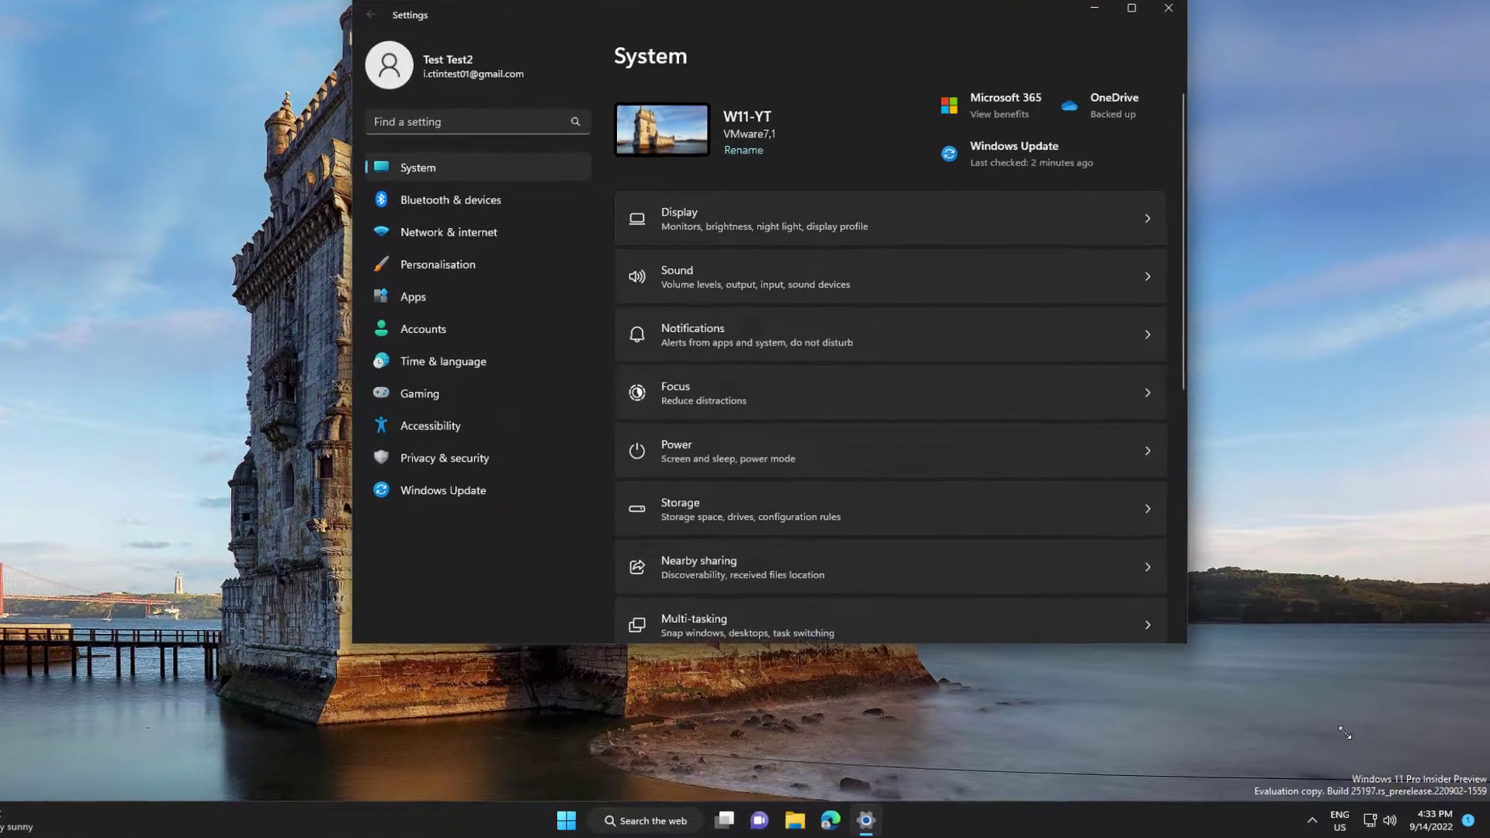
drag(1190, 652, 1375, 775)
click(515, 552)
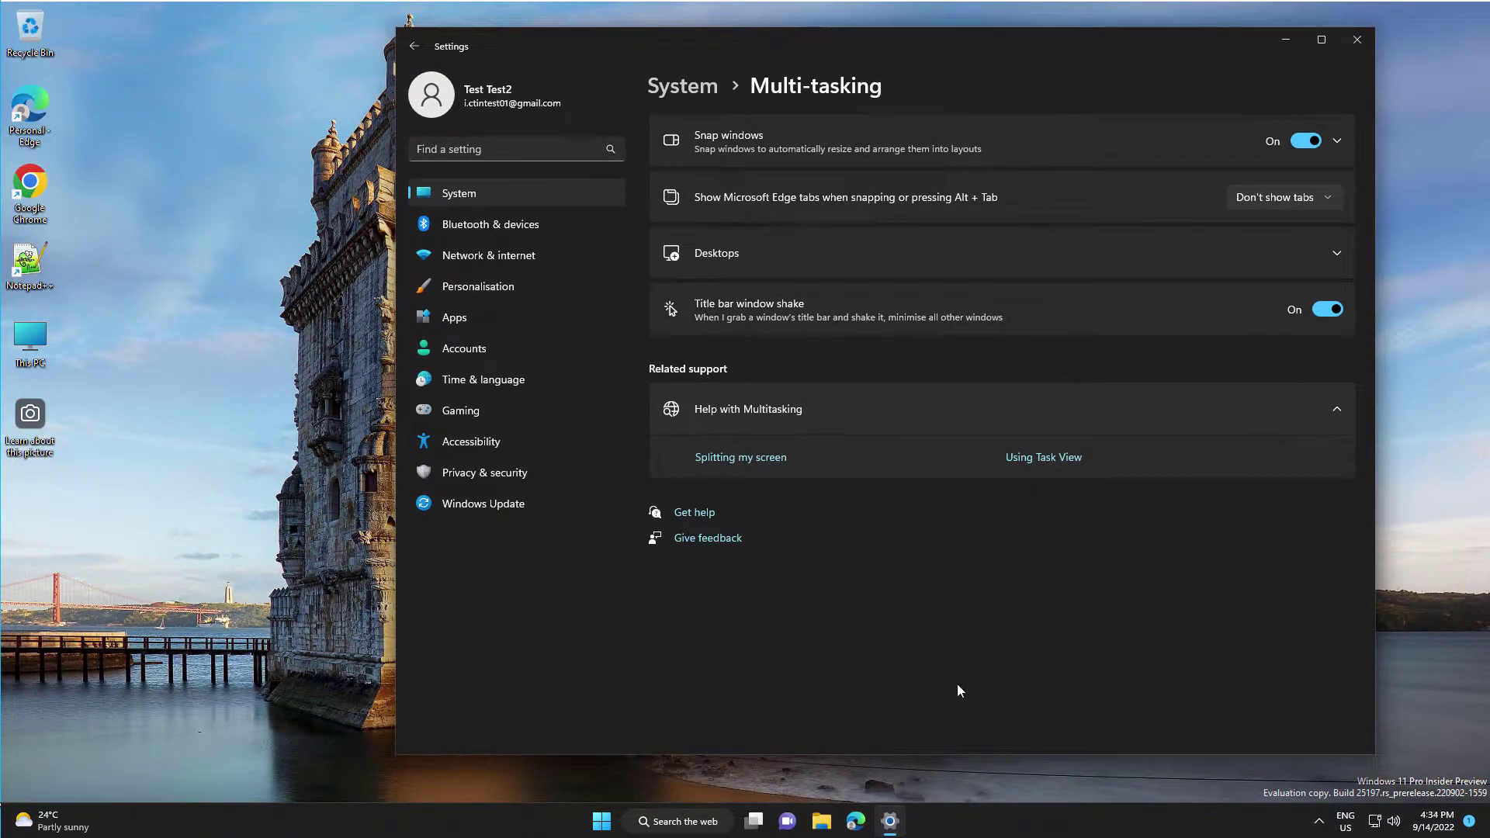
click(823, 818)
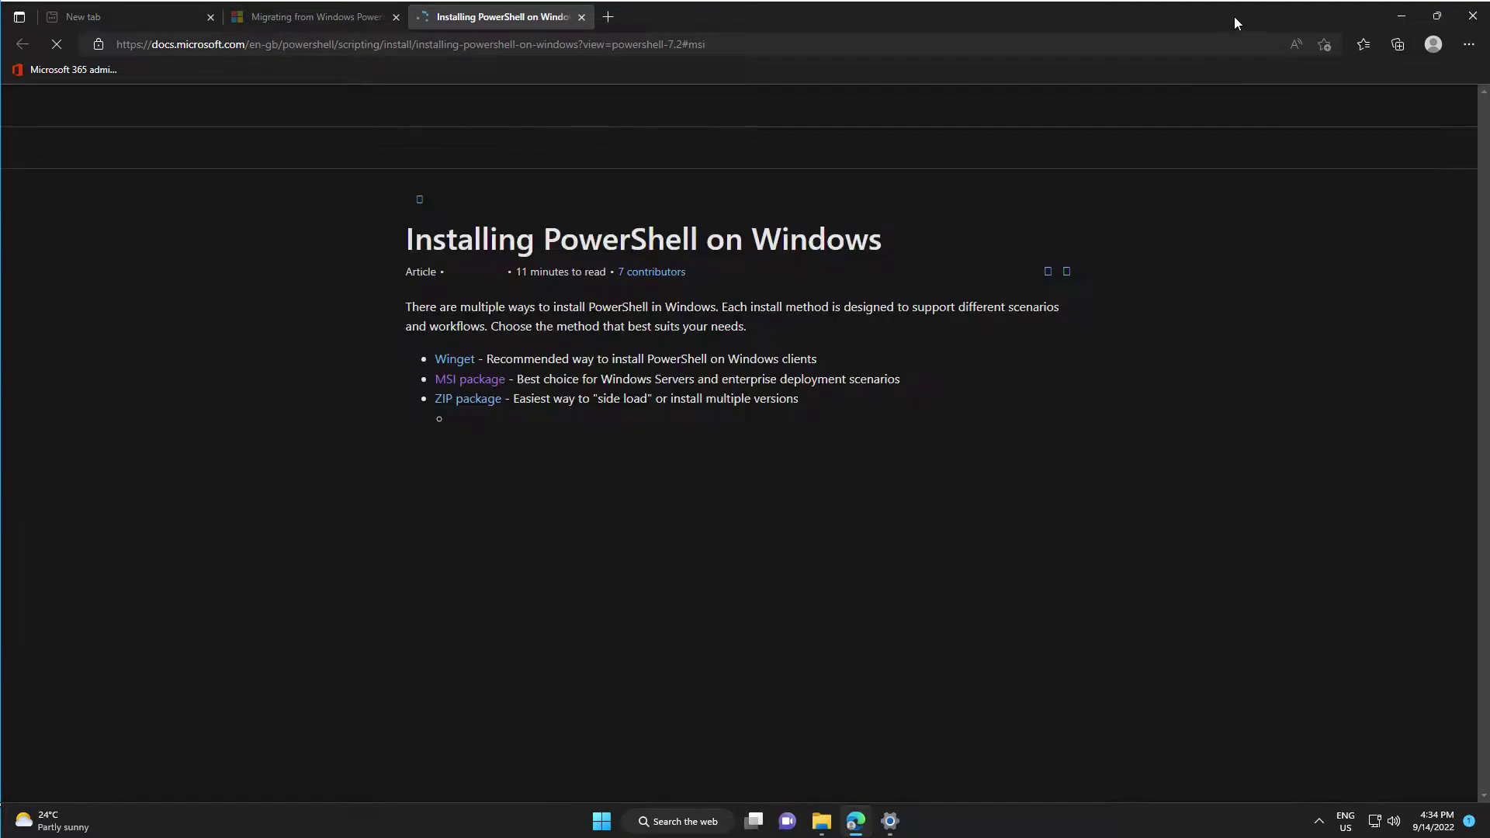
- Restore the maximized Edge window and snap it into the top-left quarter
double_click(1234, 17)
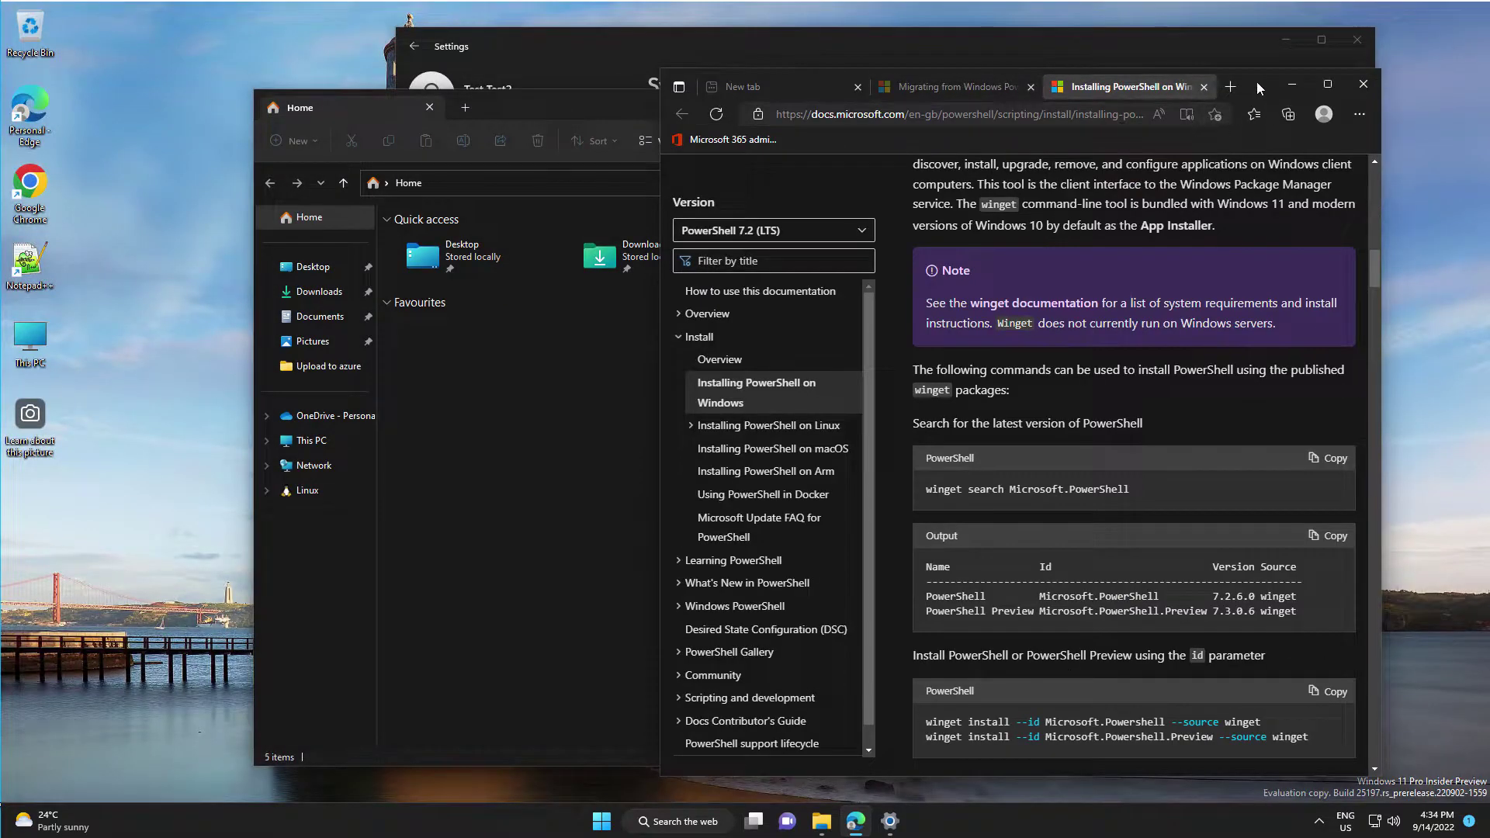
drag(1257, 82, 1236, 72)
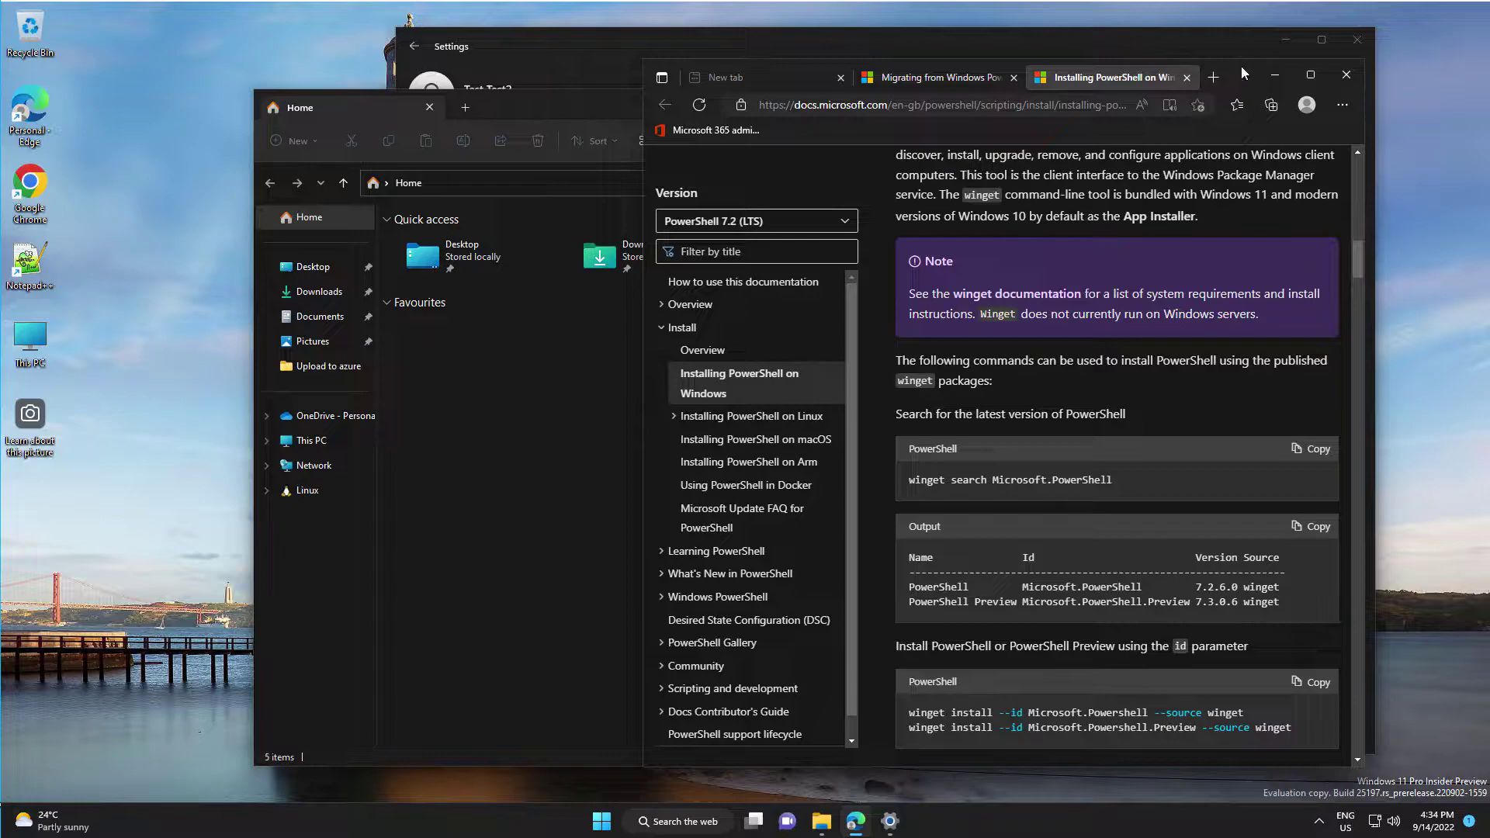
mouse_move(1241, 67)
mouse_down()
mouse_move(608, 61)
mouse_move(1, 31)
mouse_up()
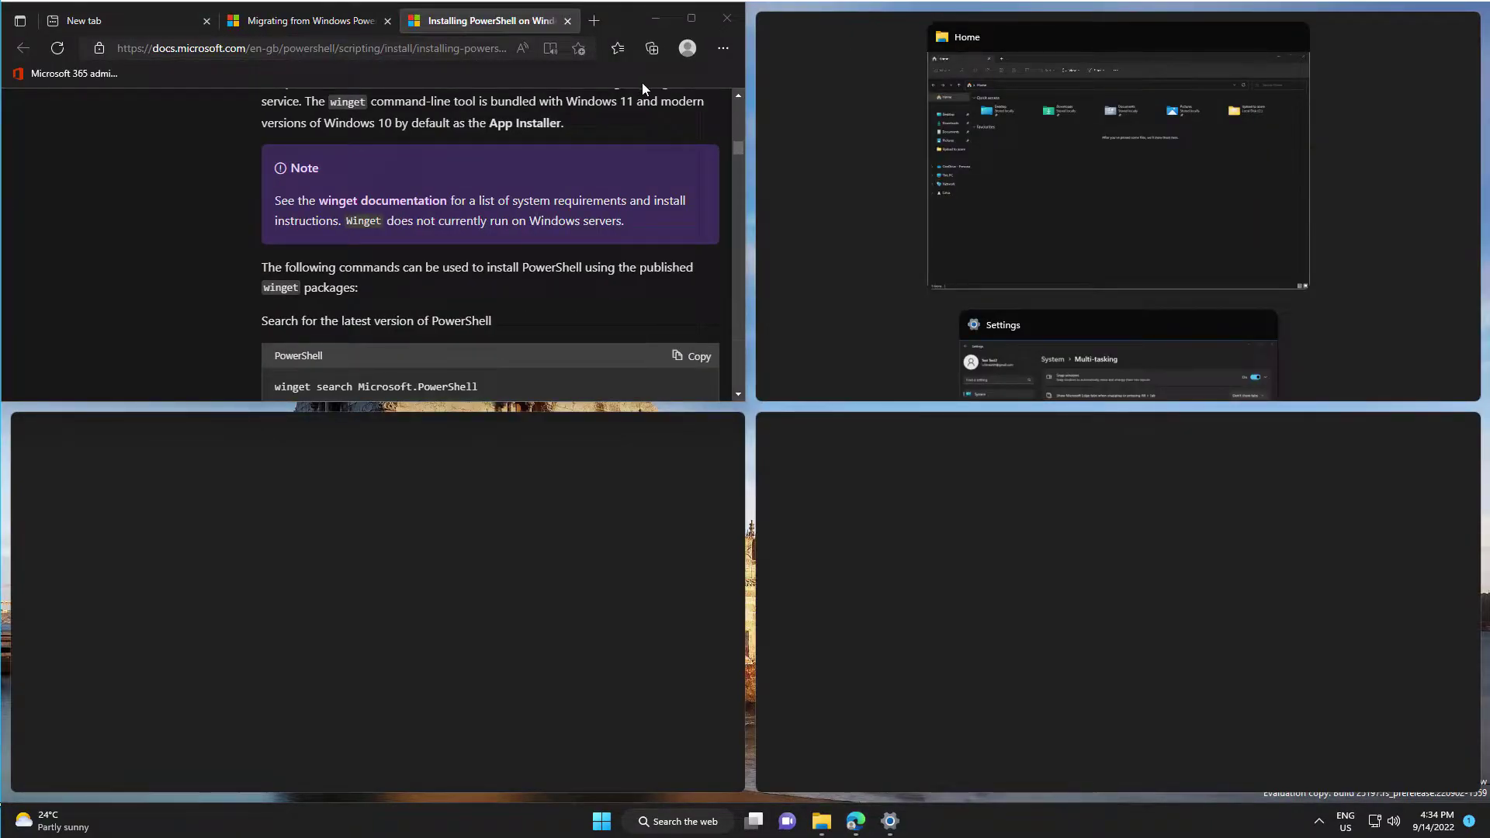
mouse_move(1118, 164)
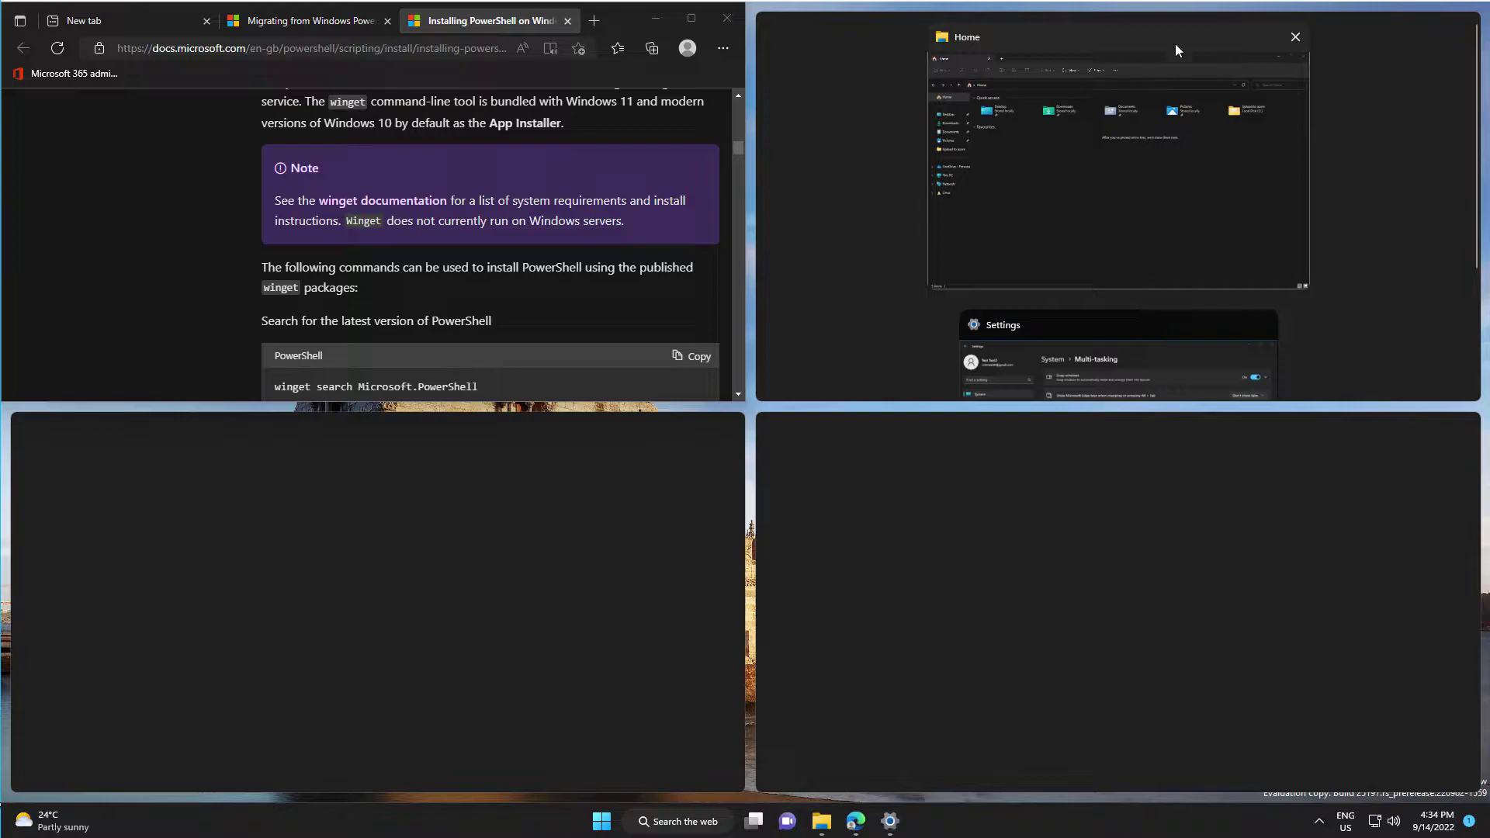
- Choose File Explorer in Snap Assist to fill the top-right quarter
click(1092, 221)
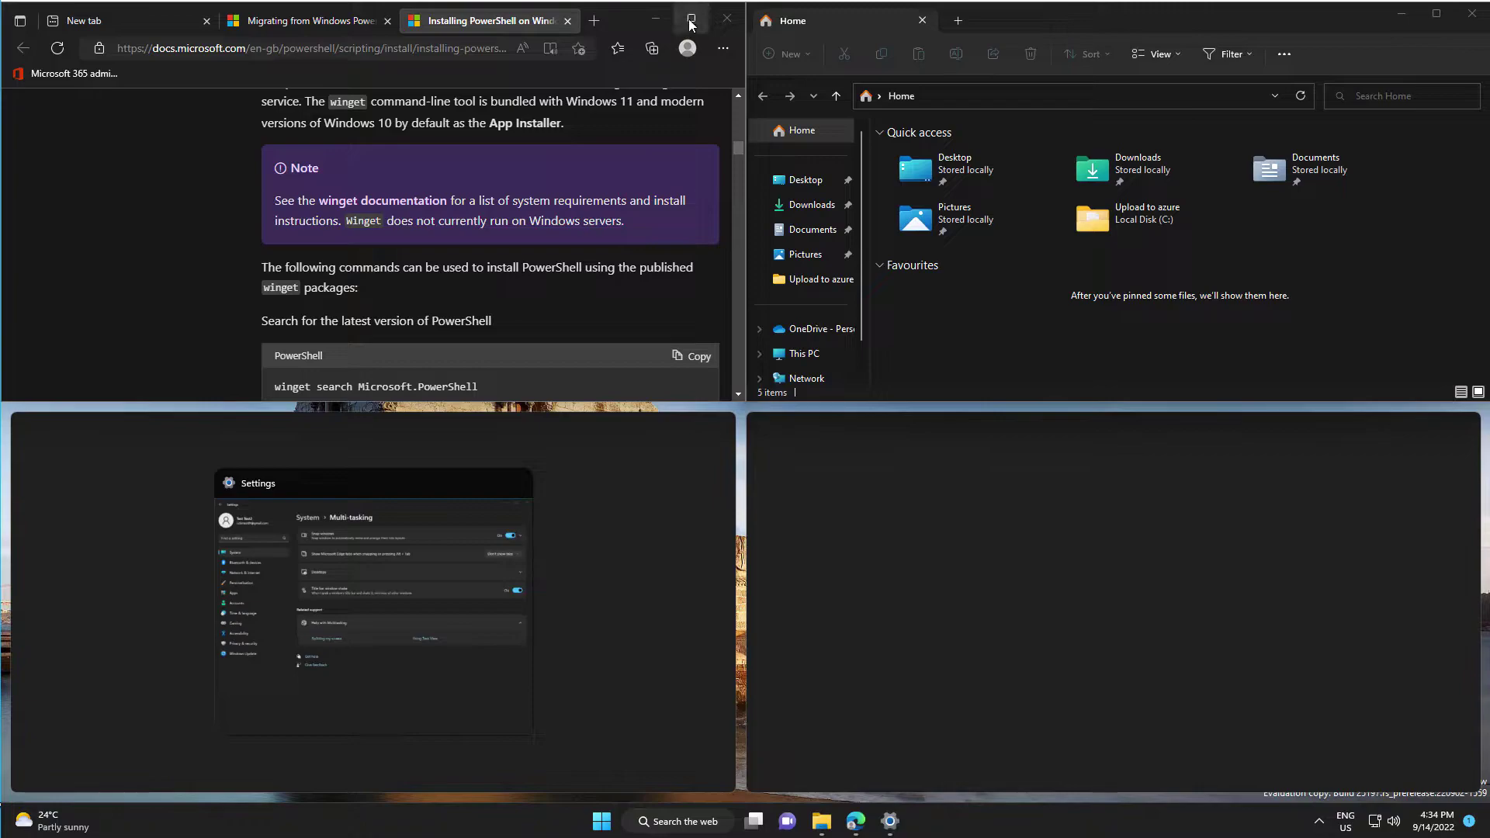
mouse_move(691, 19)
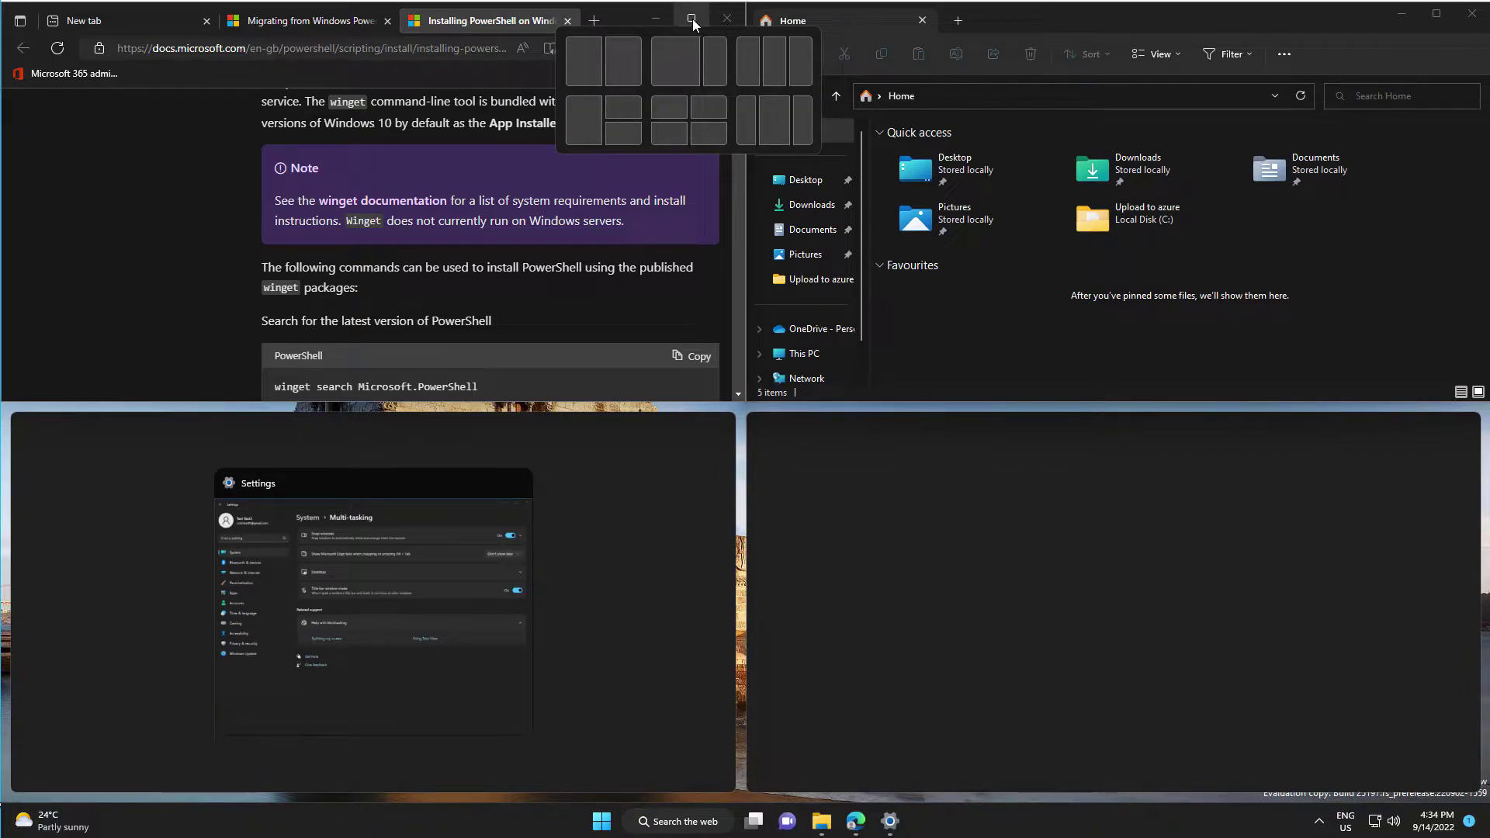
- Snap Edge to the left half via the two-column layout and drag File Explorer out of its quarter
click(583, 62)
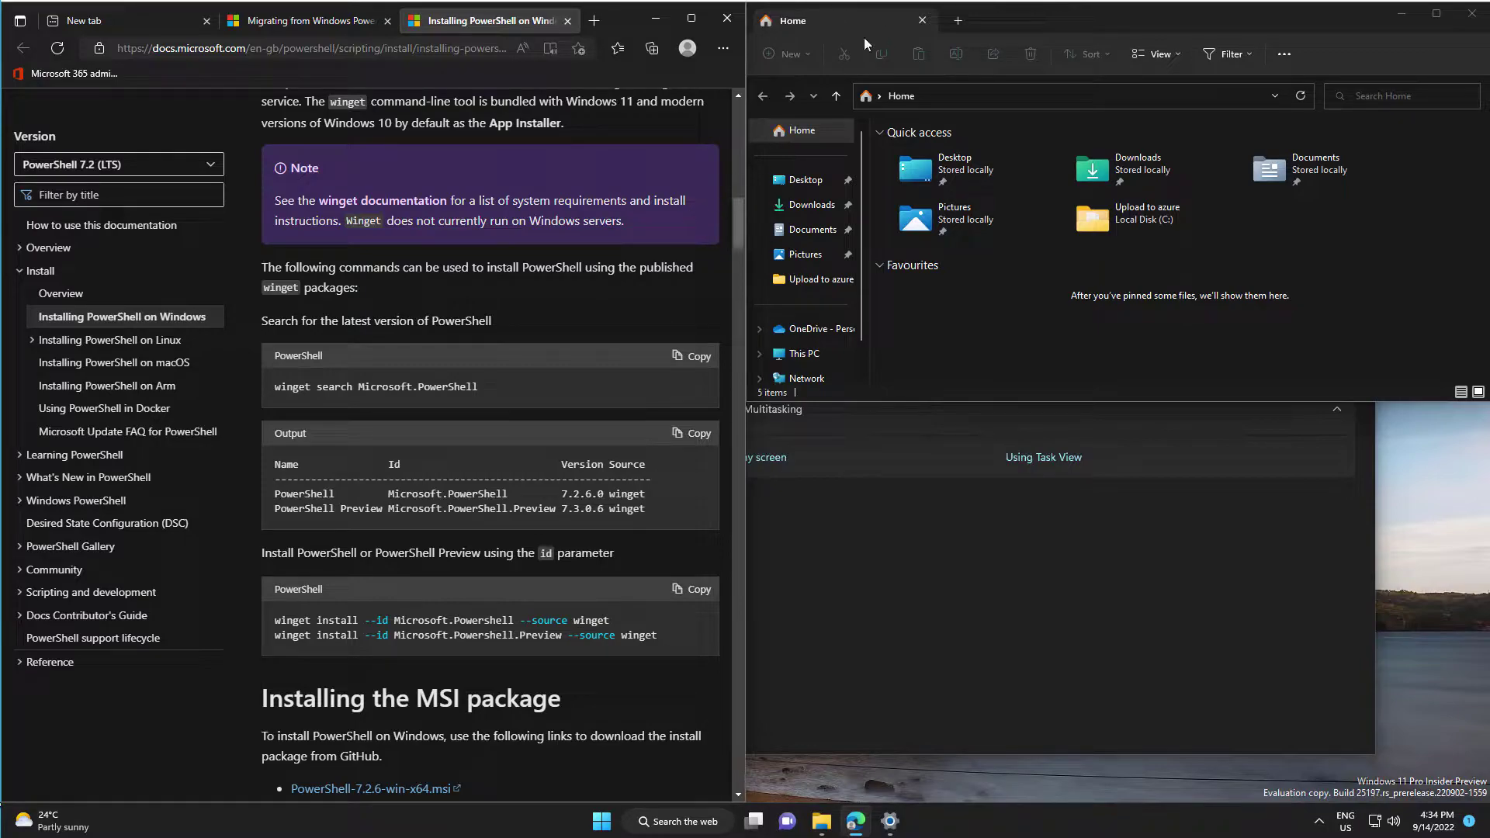
mouse_move(1117, 17)
mouse_down()
mouse_move(1173, 91)
mouse_move(1114, 95)
mouse_up()
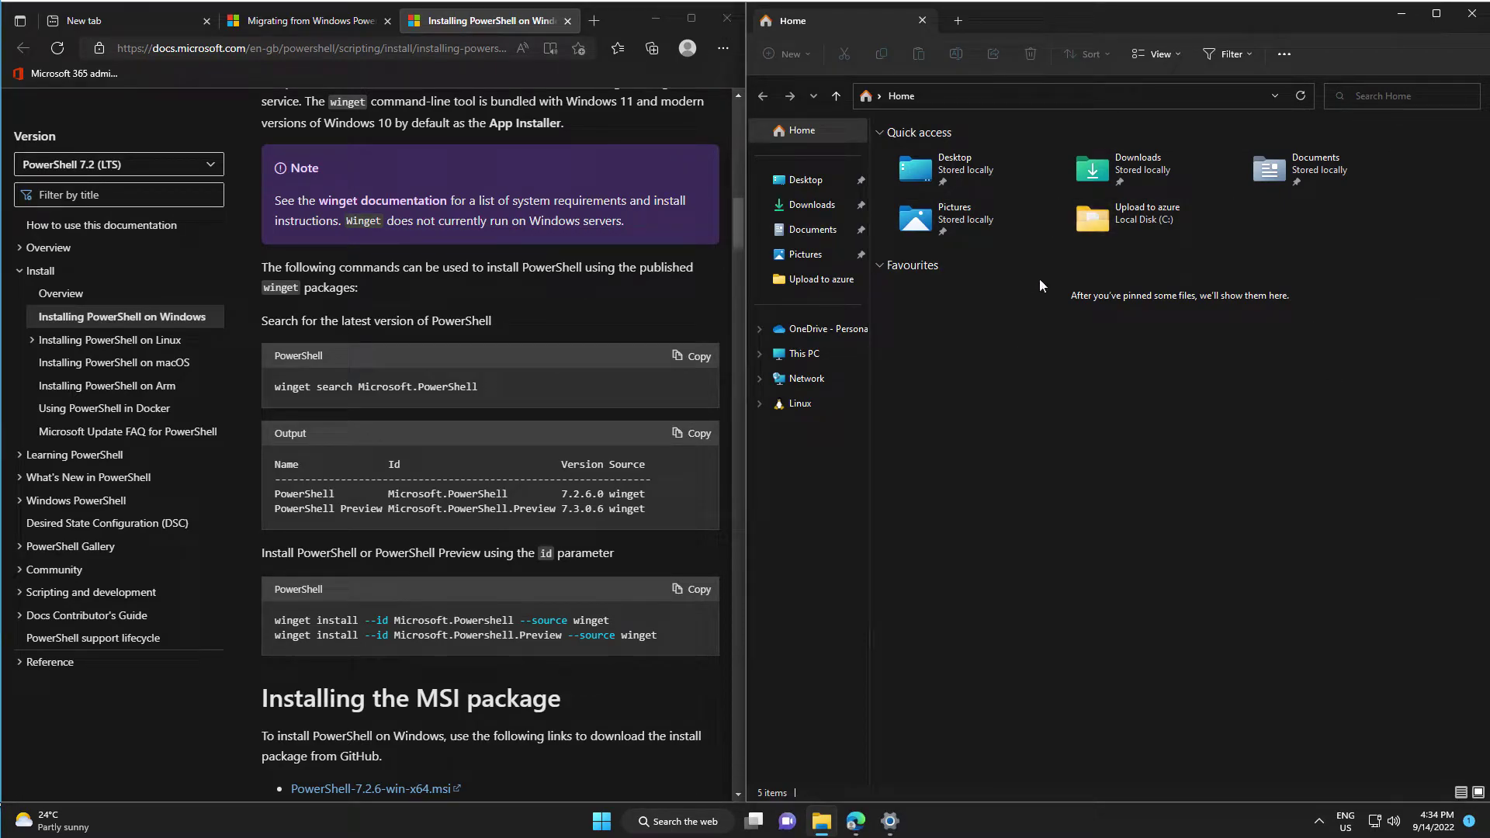
mouse_move(691, 19)
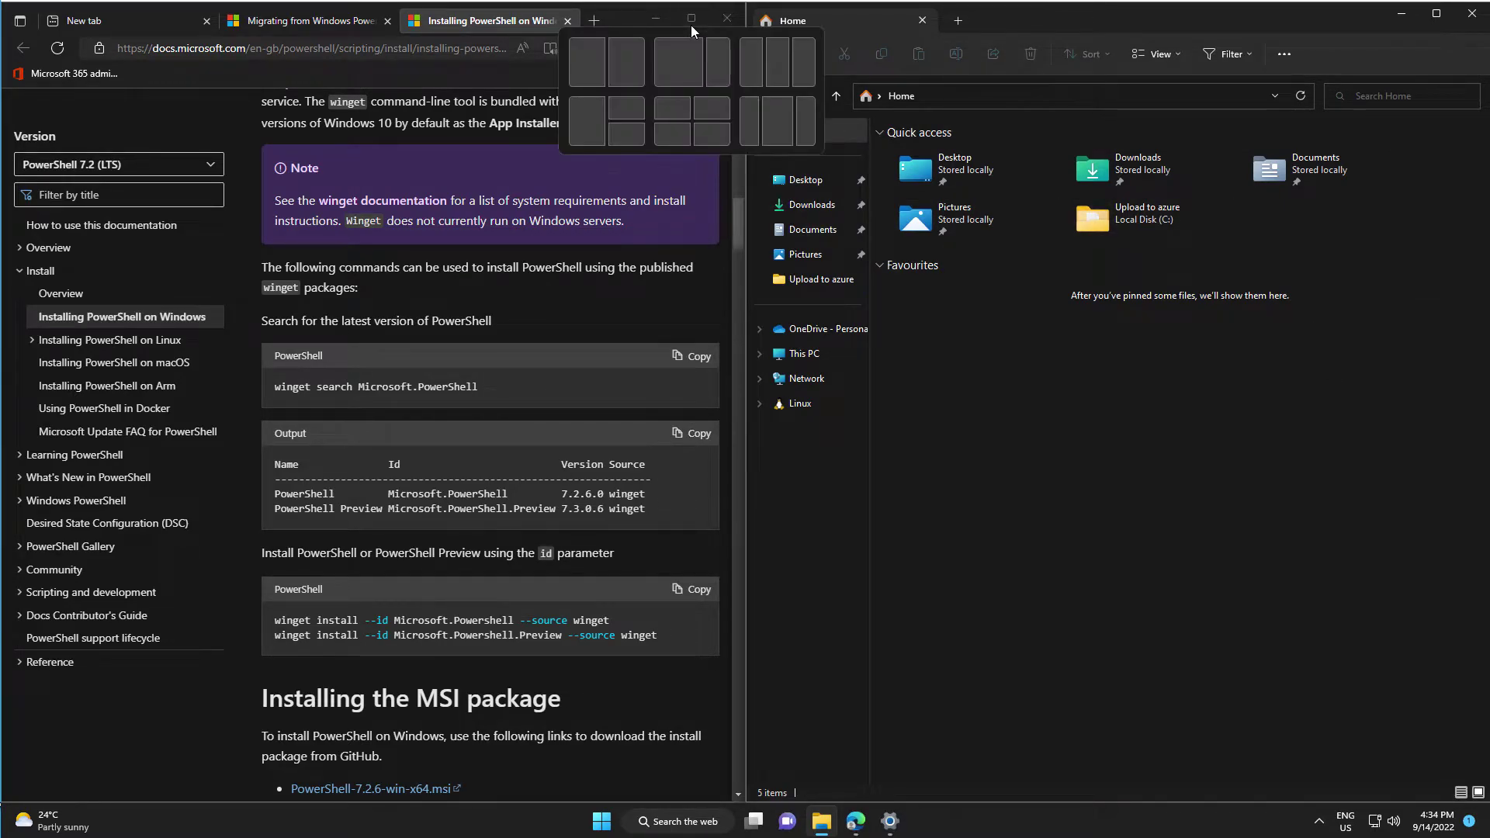
- Snap Edge to the left half, then pull File Explorer back out of the right half
click(586, 120)
click(950, 205)
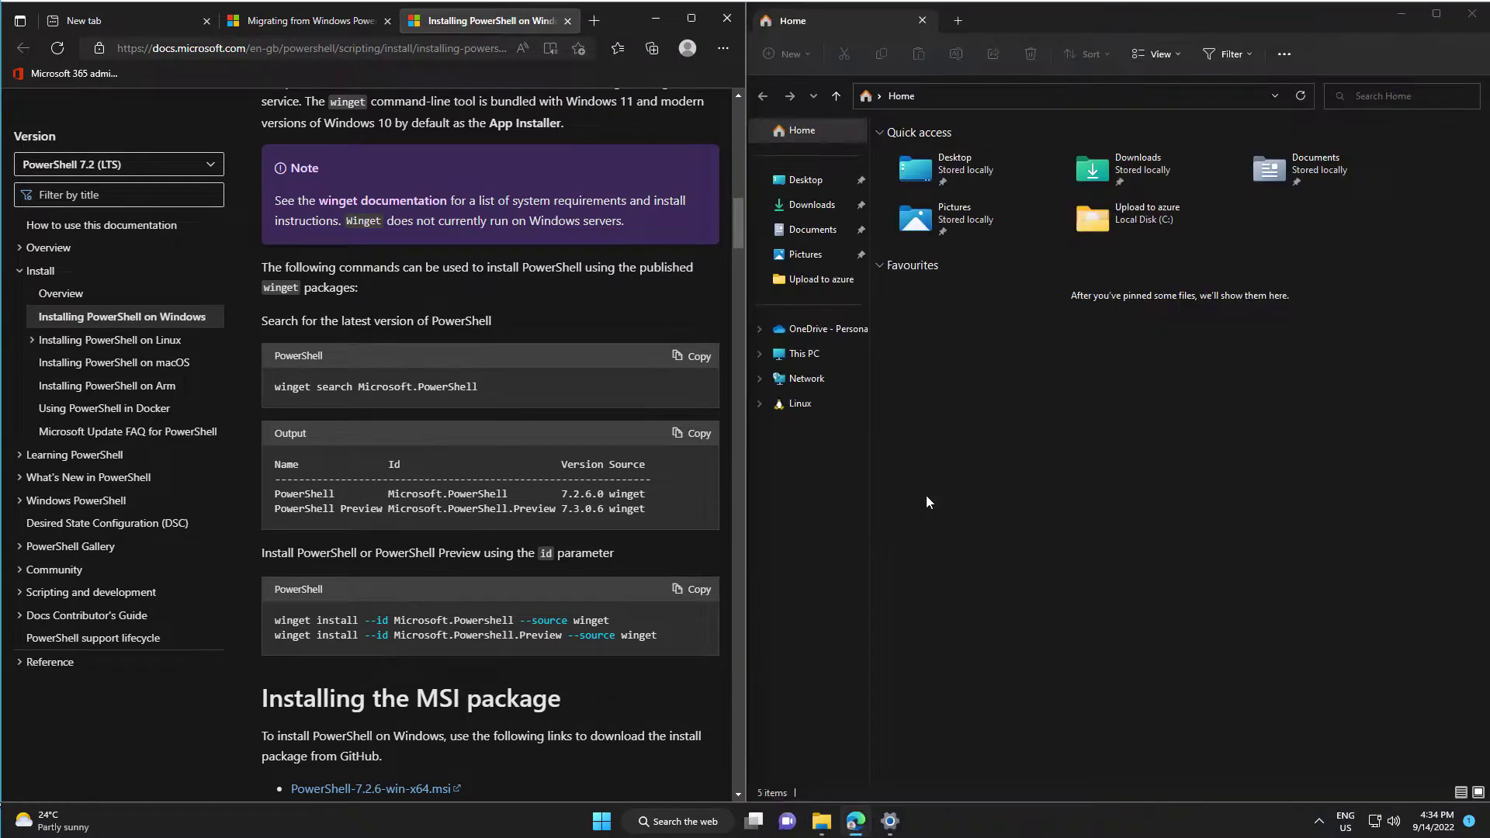
drag(1199, 22, 1190, 97)
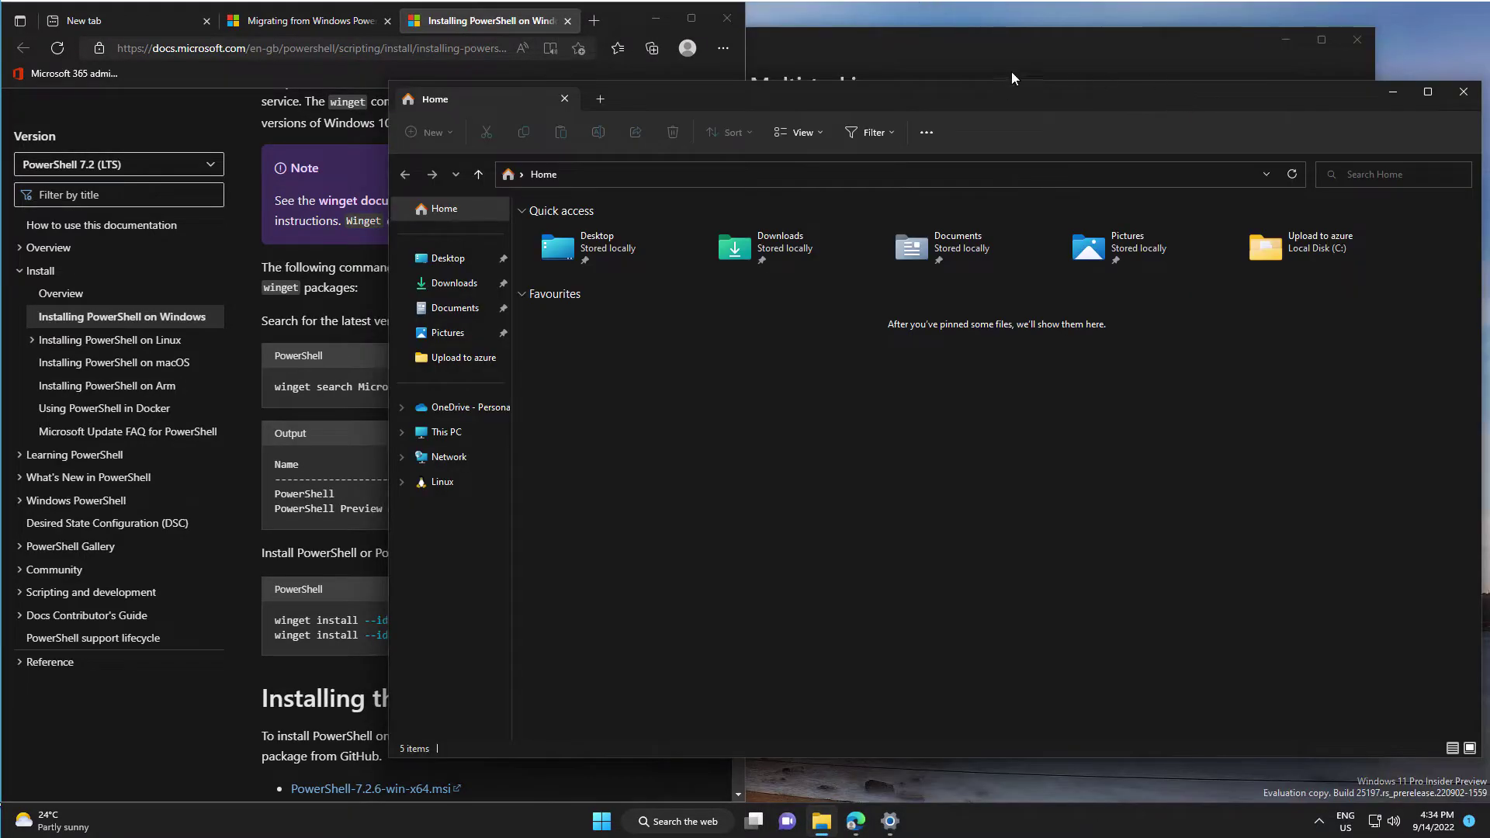
- Snap Settings into the top-right quarter with Win+Right and Win+Up
key(alt+Tab)
key(super+Right)
key(super+Up)
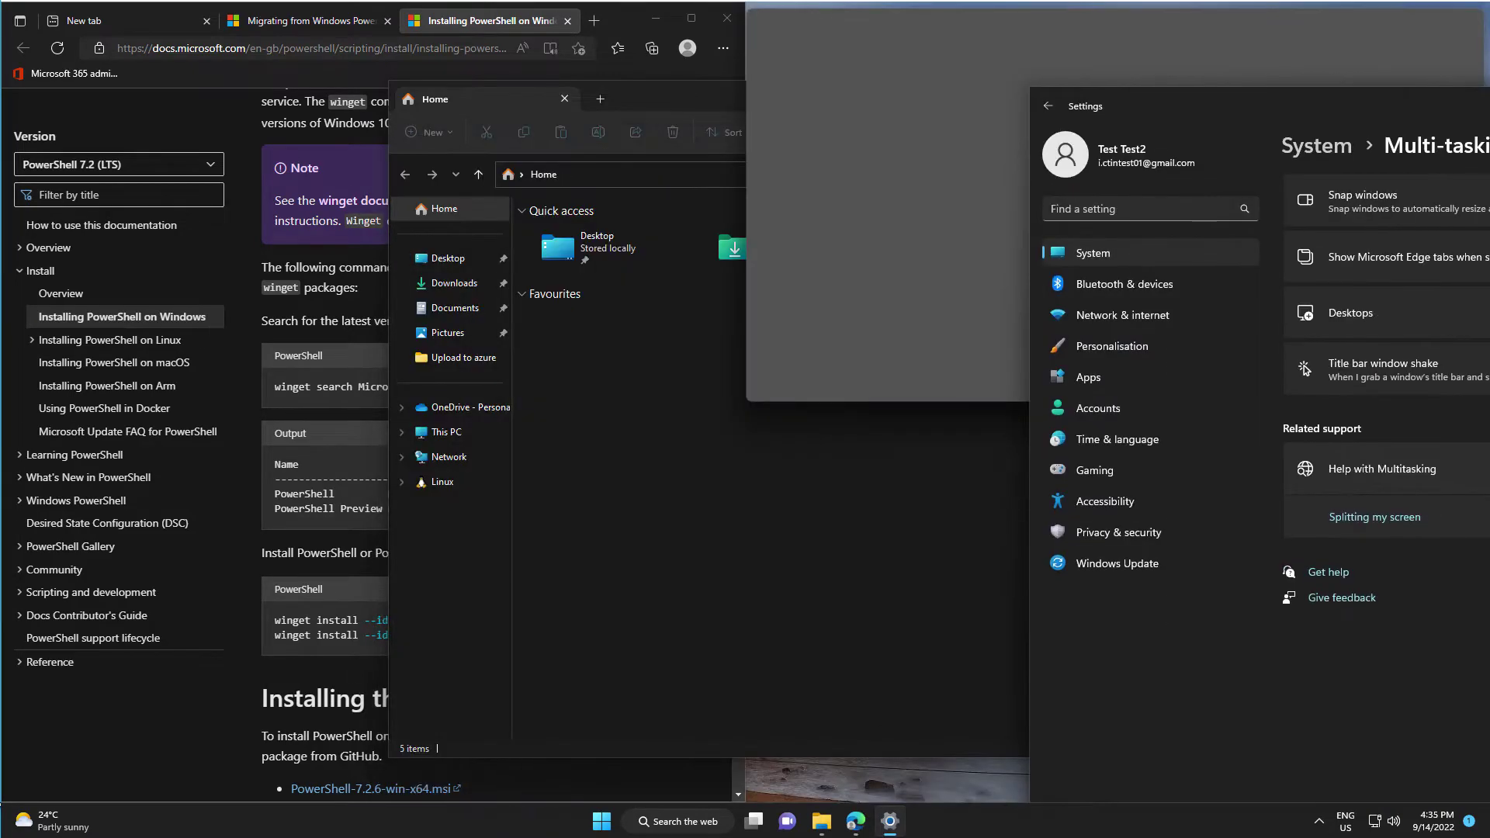
click(688, 392)
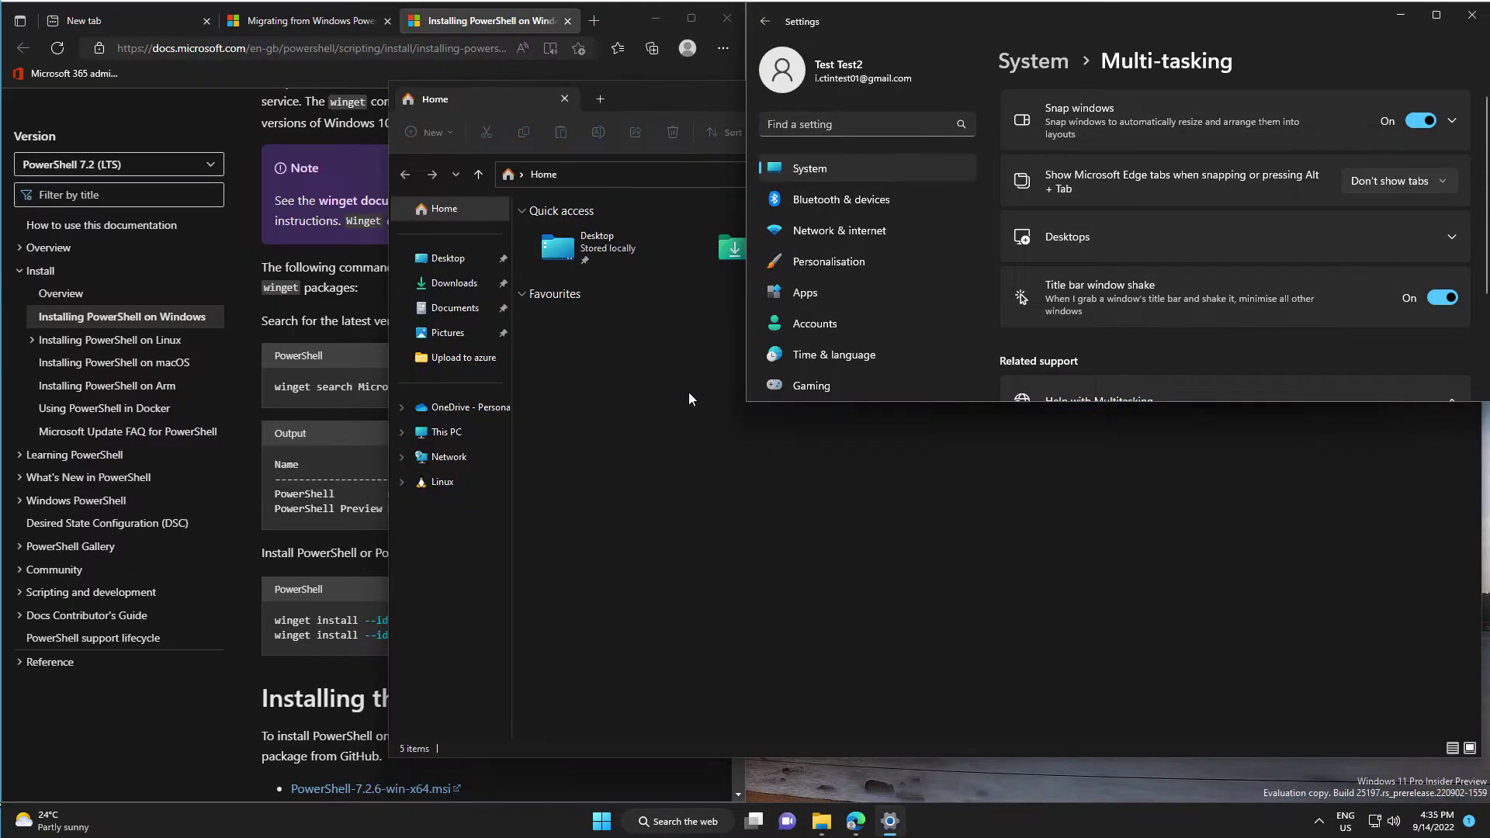
- Move File Explorer into the bottom-right quarter below Settings using Win+Right and Win+Down
click(705, 350)
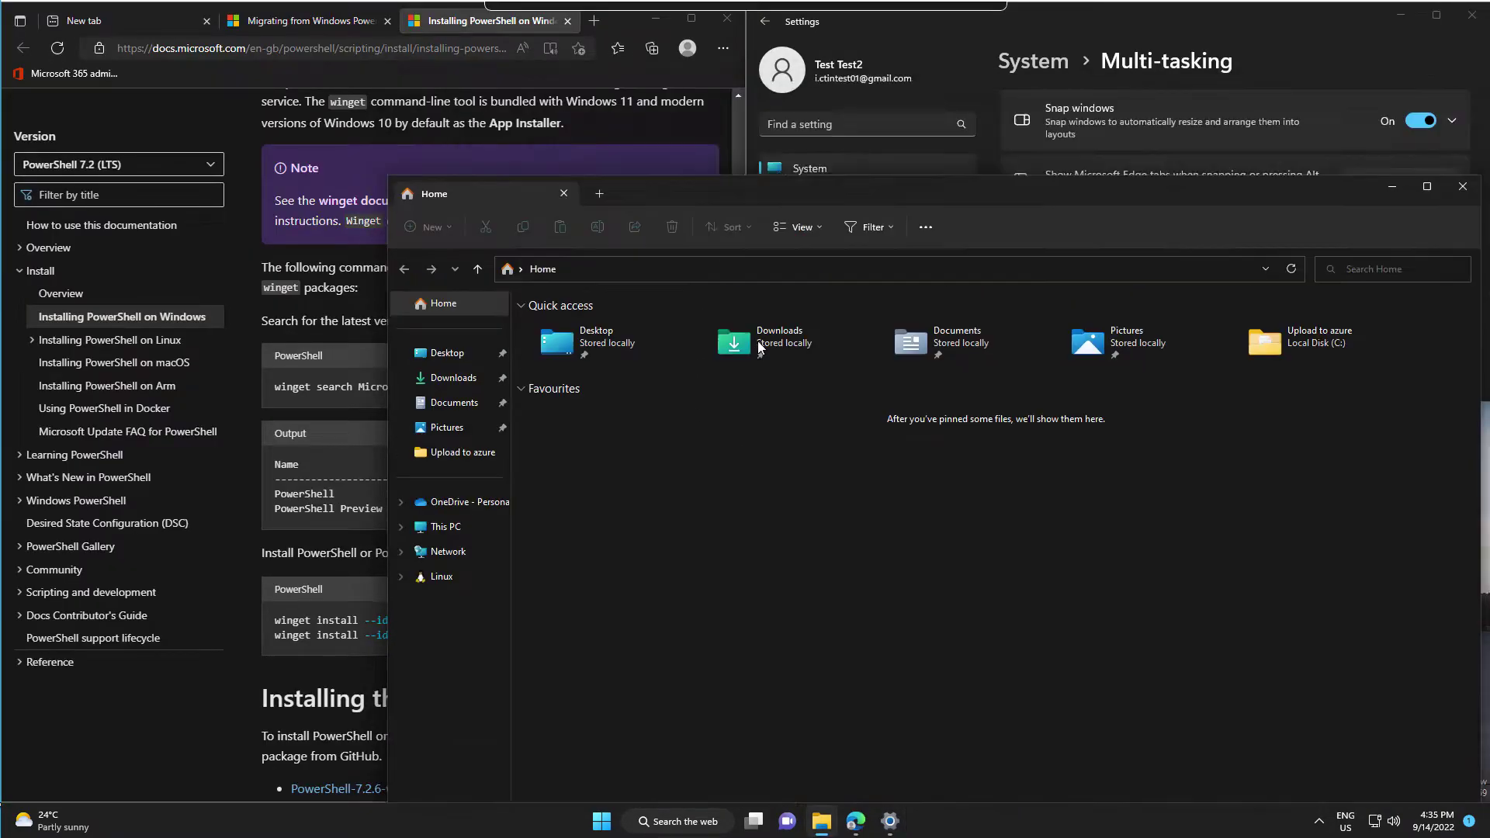
key(super+Right)
key(super+Down)
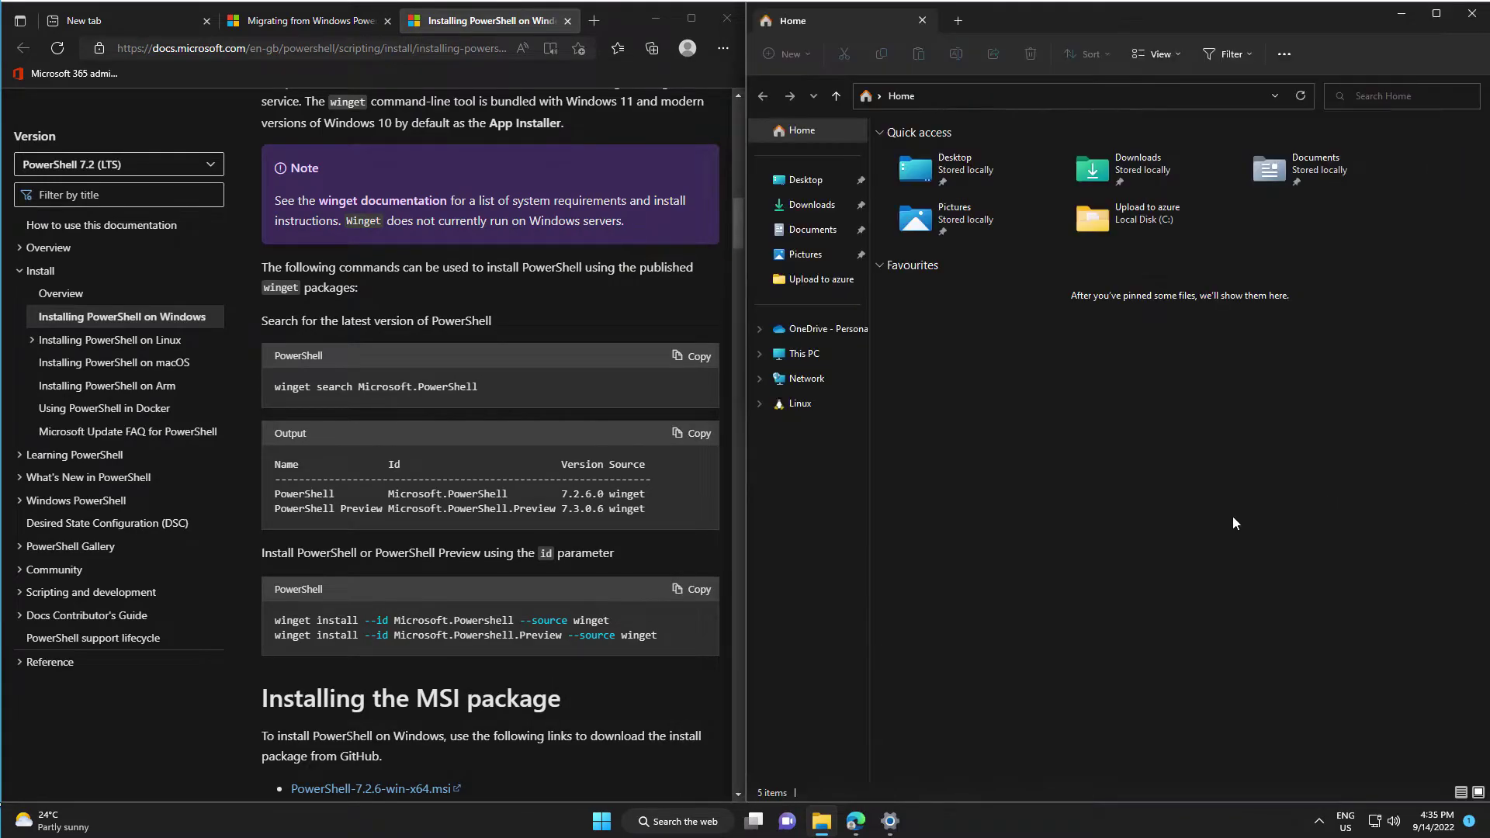
mouse_move(1175, 24)
mouse_down()
mouse_move(1158, 481)
mouse_move(1484, 803)
mouse_up()
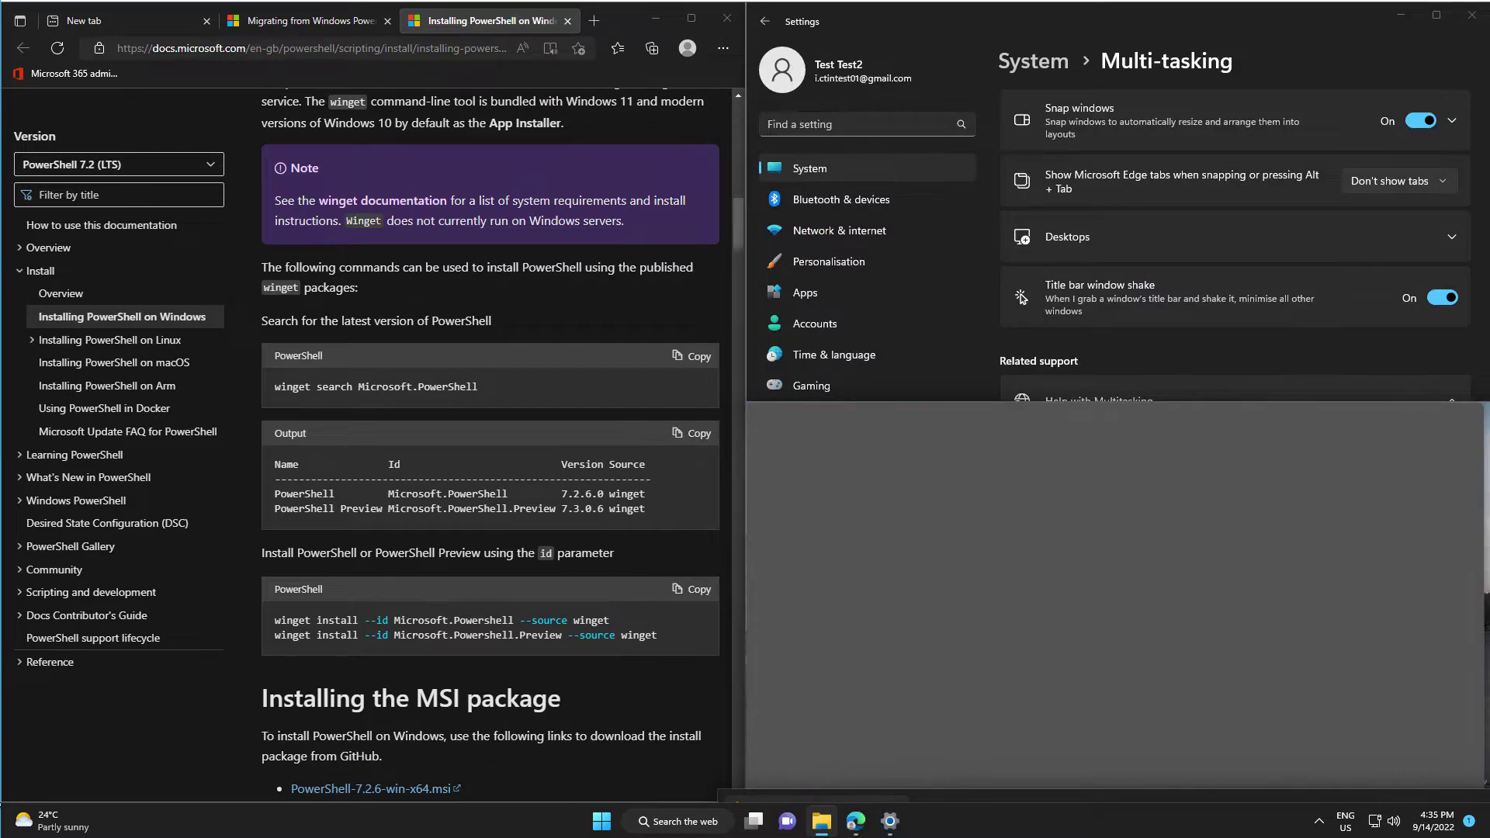